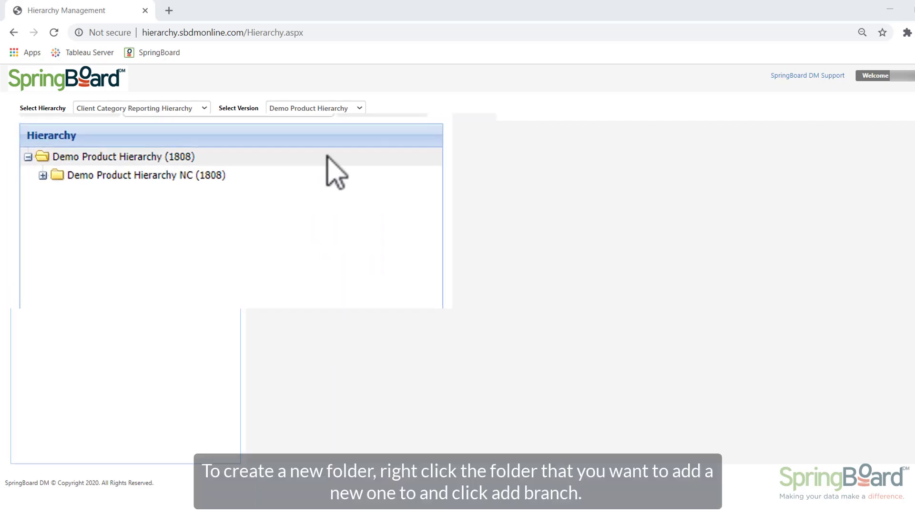
# Add a branch under the Demo Product Hierarchy root with short and long description CATEGORY A, and save it
pyautogui.rightClick(329, 156)
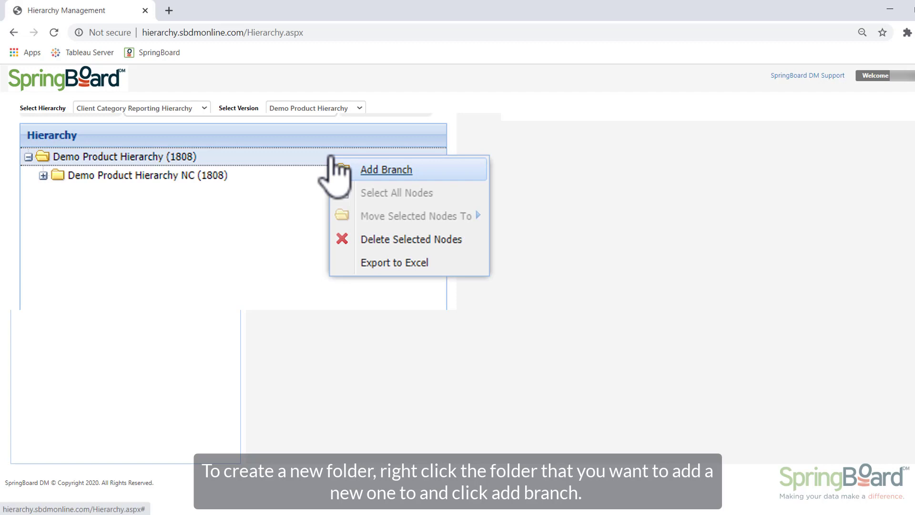
pyautogui.click(337, 168)
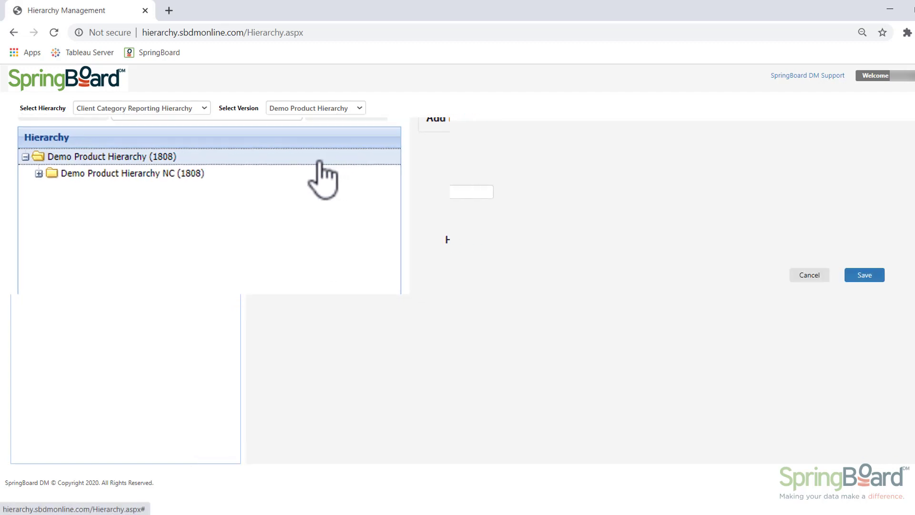
pyautogui.click(384, 176)
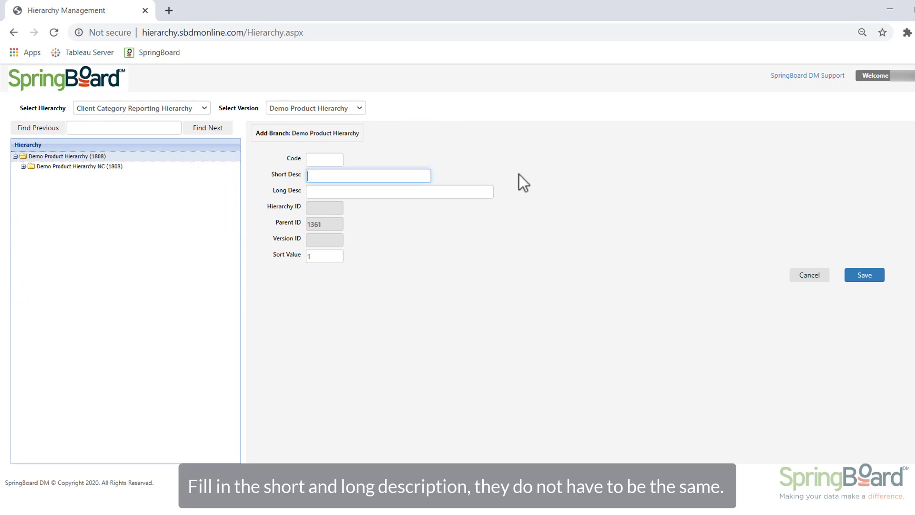
pyautogui.write('CATEGORY A')
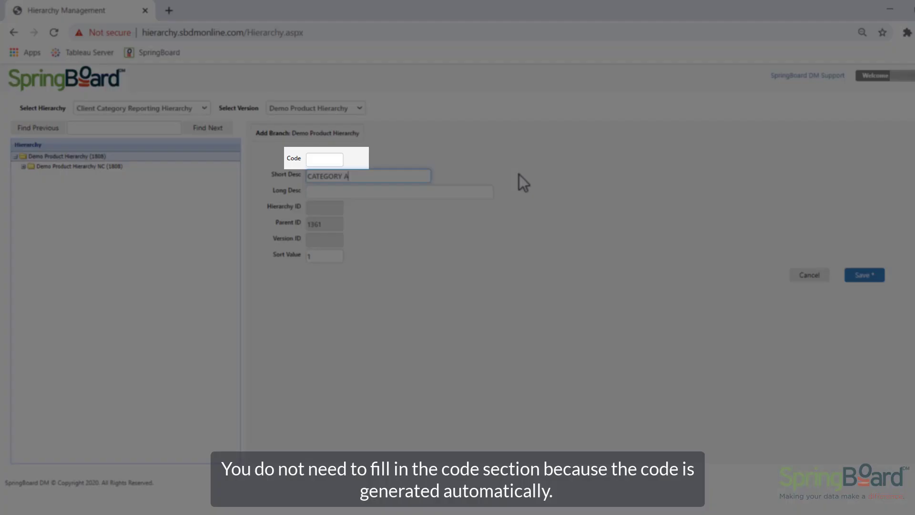
pyautogui.press('Tab')
pyautogui.write('CATEGORY A')
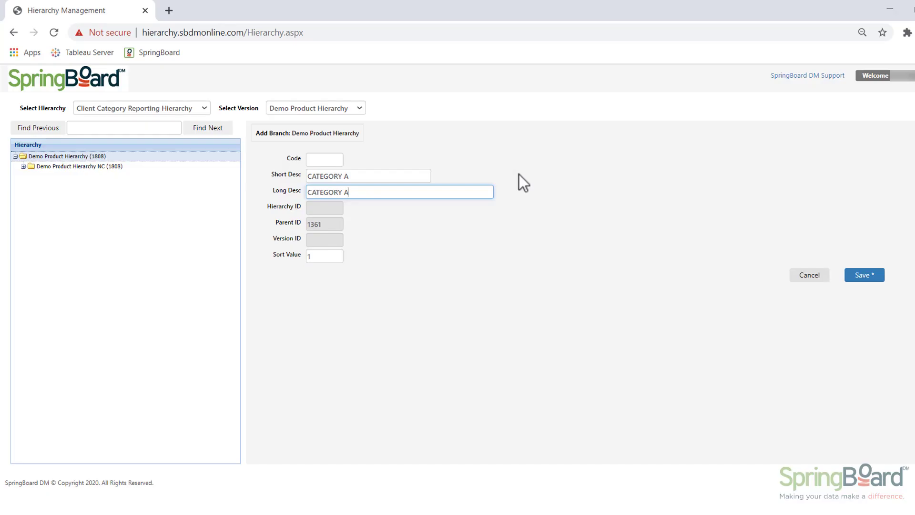
pyautogui.click(876, 275)
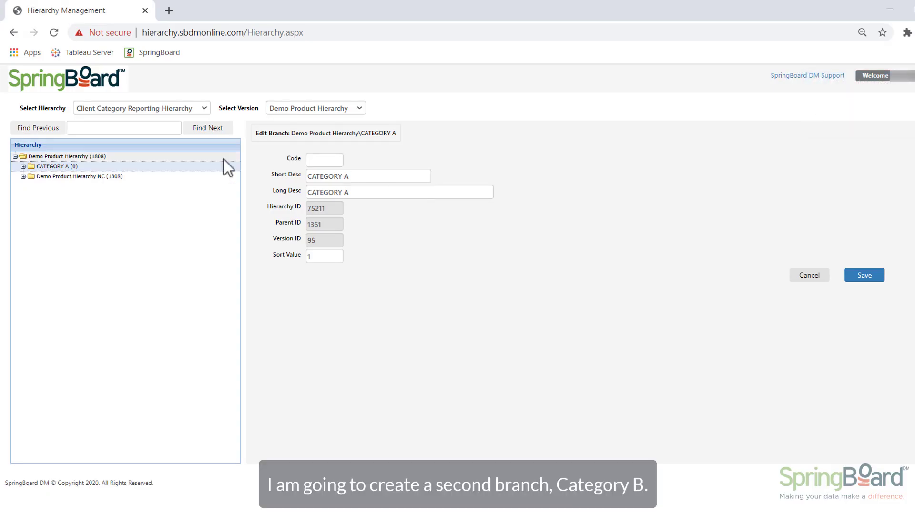
# Add a second branch under the Demo Product Hierarchy root with short and long description CATEGORY B, and save it
pyautogui.rightClick(190, 156)
pyautogui.click(211, 162)
pyautogui.click(369, 175)
pyautogui.write('CATEGORY B')
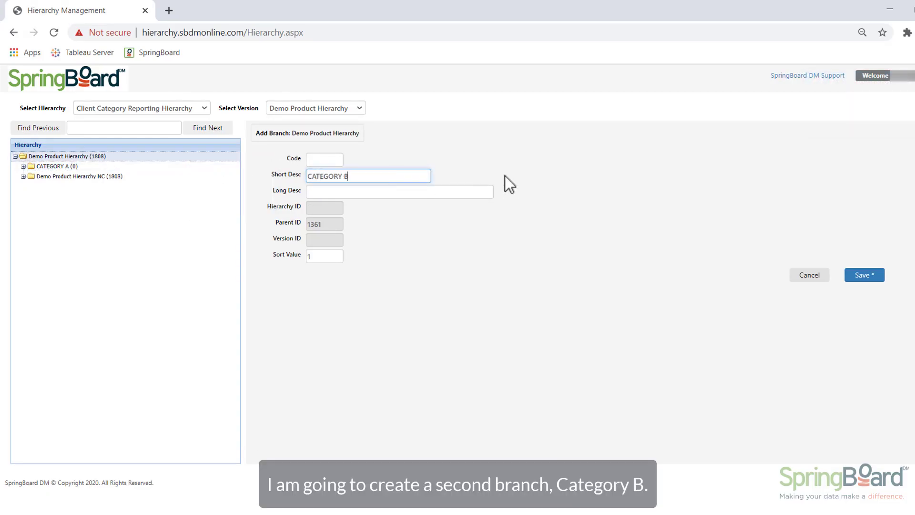
pyautogui.press('Tab')
pyautogui.write('CATEGORY B')
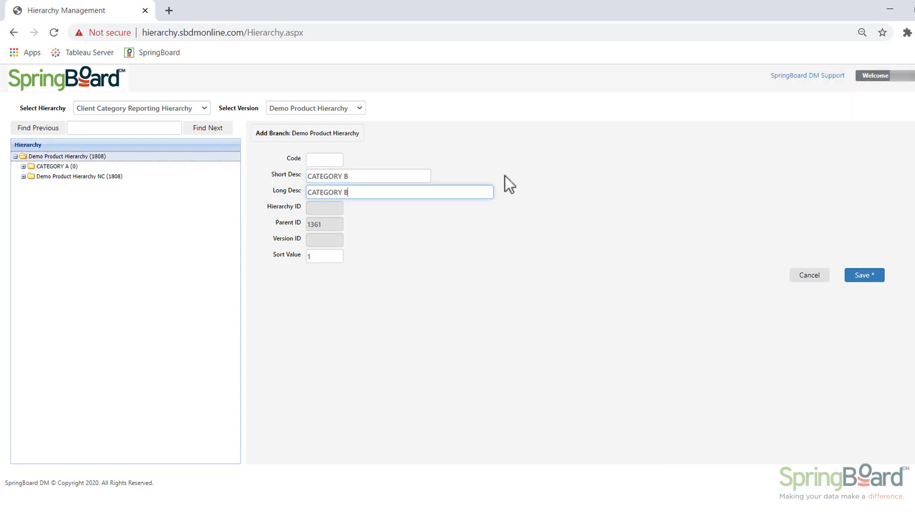
pyautogui.click(880, 277)
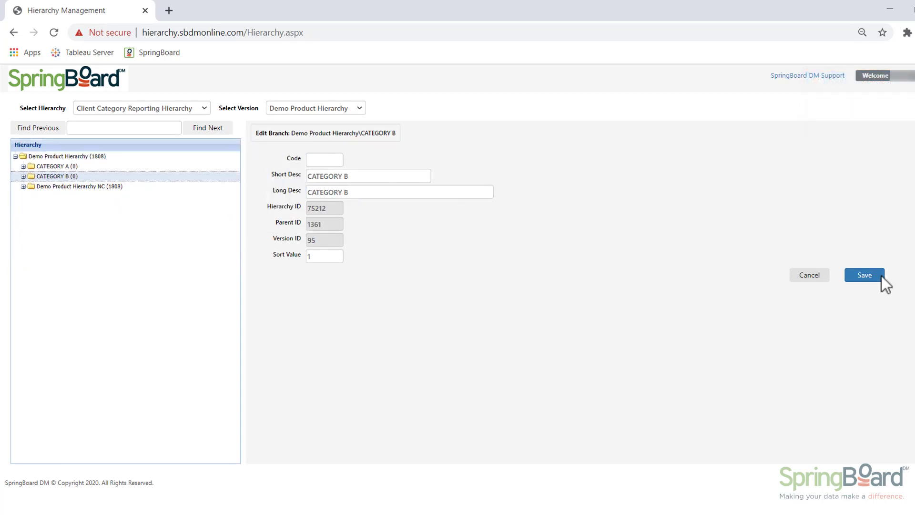
# Add a branch under the Demo Product Hierarchy root with short and long description IGNORE, and save it
pyautogui.rightClick(175, 156)
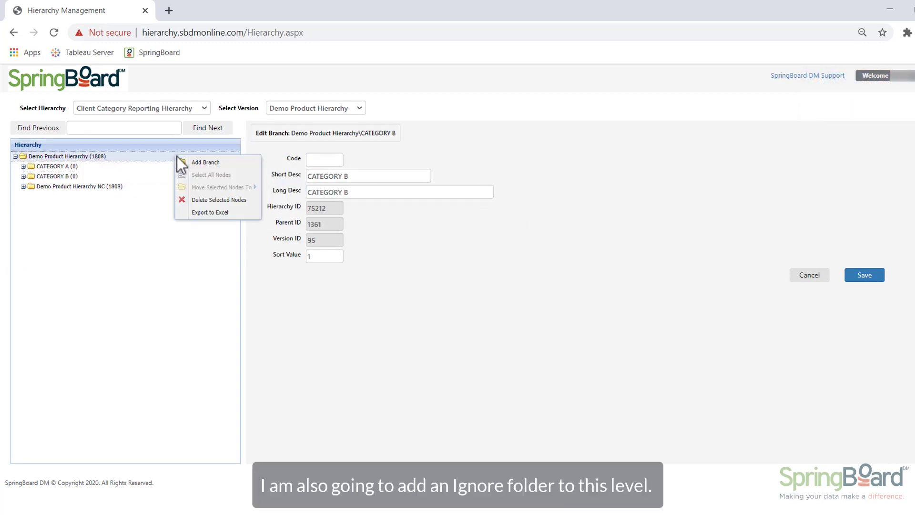
pyautogui.click(192, 163)
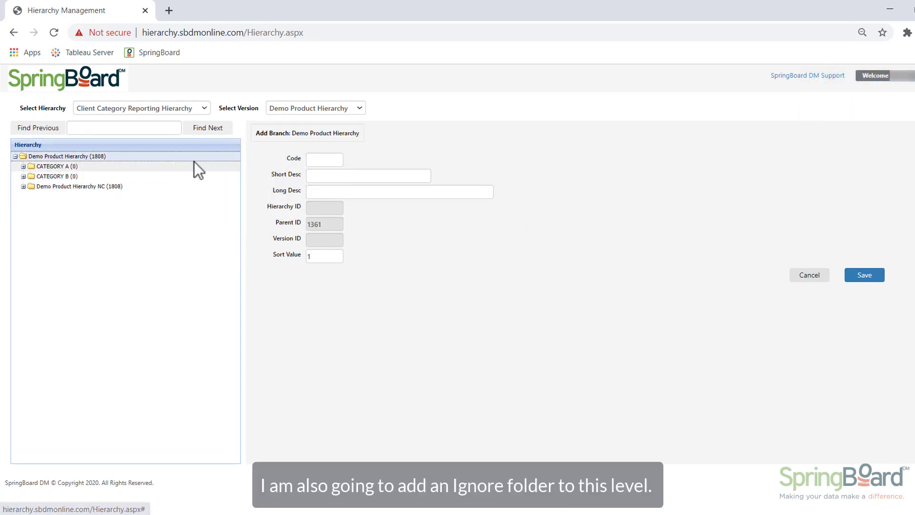
pyautogui.click(324, 174)
pyautogui.write('IGNORE')
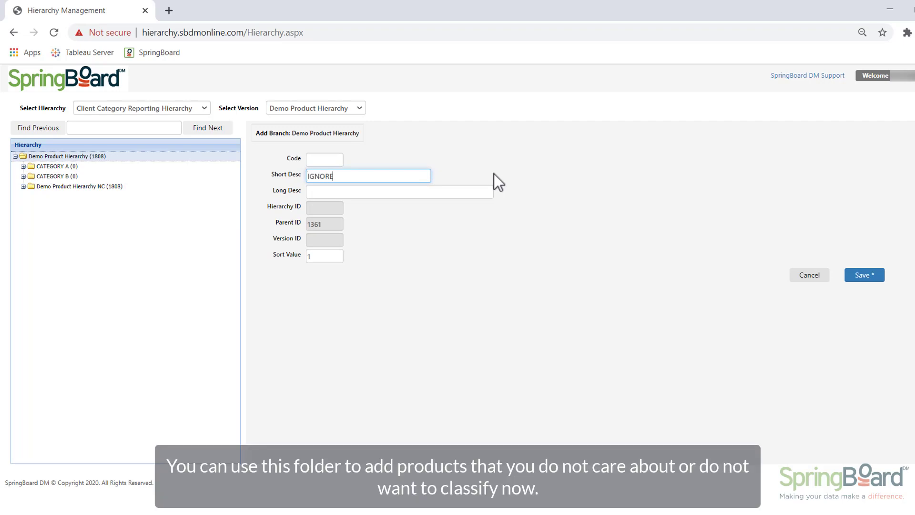
pyautogui.press('Tab')
pyautogui.write('IGNORE')
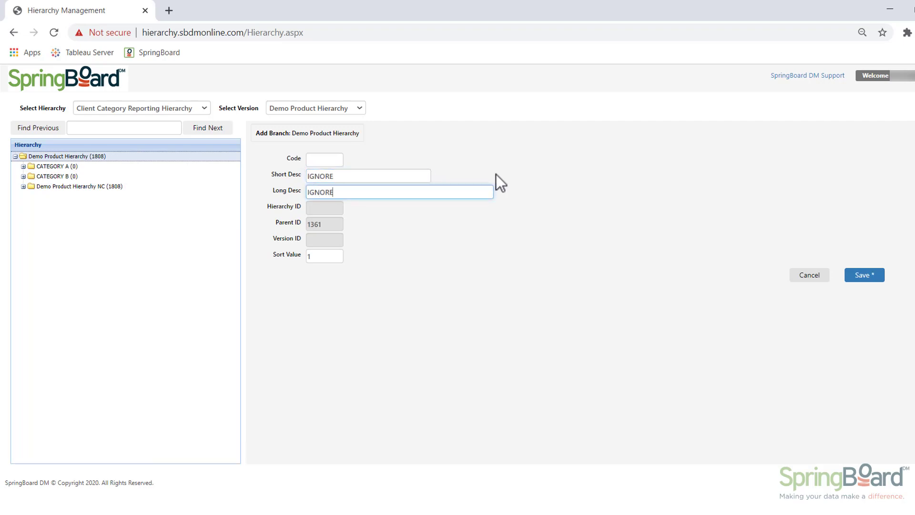
pyautogui.click(877, 276)
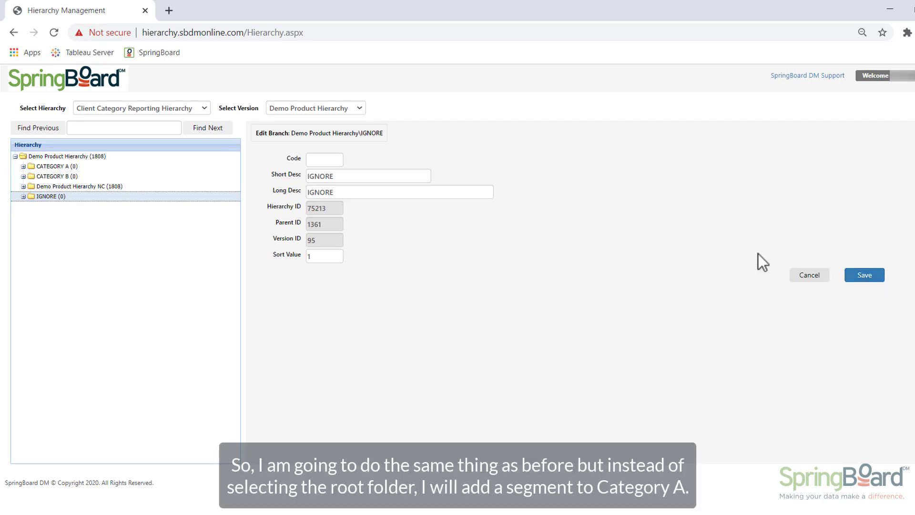
# Add a branch under CATEGORY A with short and long description SEGMENT 1, and save it
pyautogui.rightClick(154, 165)
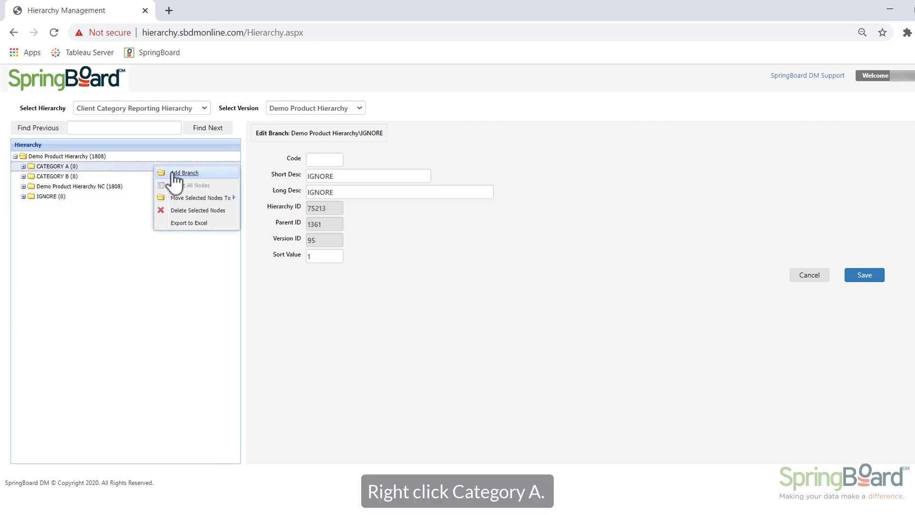
pyautogui.click(181, 172)
pyautogui.click(322, 174)
pyautogui.write('SEGMENT 1')
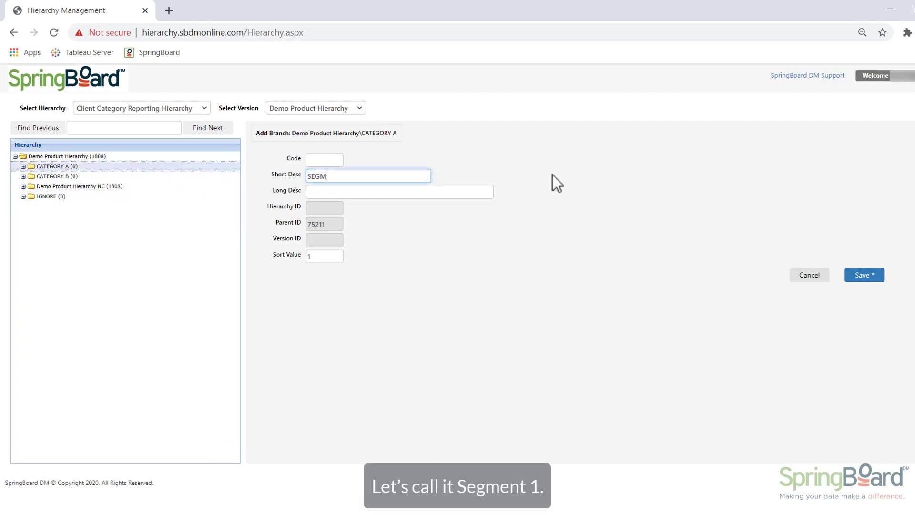
pyautogui.press('Tab')
pyautogui.write('SEGMENT 1')
pyautogui.click(879, 278)
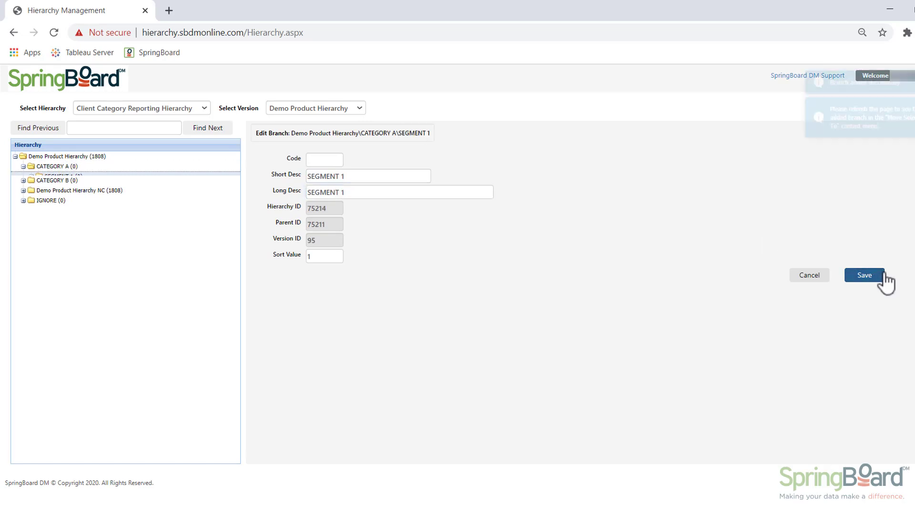
# Add another branch under CATEGORY A with short and long description SEGMENT 2, and save it
pyautogui.rightClick(151, 165)
pyautogui.click(174, 174)
pyautogui.write('SEGMENT 2')
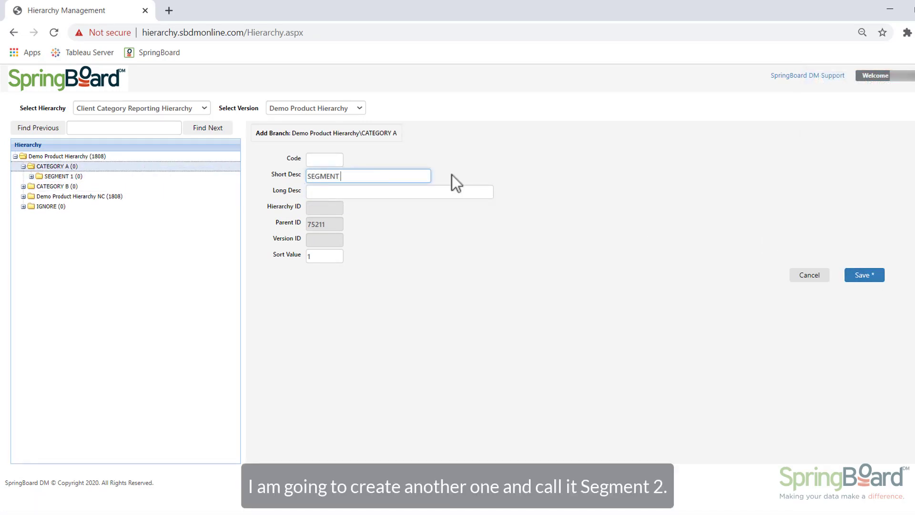
pyautogui.press('Tab')
pyautogui.write('SEGMENT 2')
pyautogui.click(879, 279)
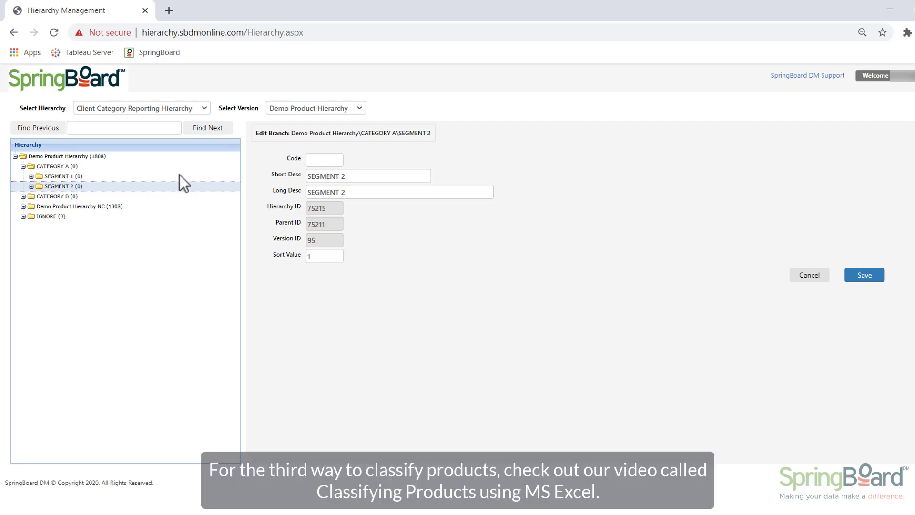
# Move A&H SENSITIVE GEL TOOTHPASTE from the Demo Product Hierarchy NC folder into SEGMENT 1
pyautogui.click(24, 207)
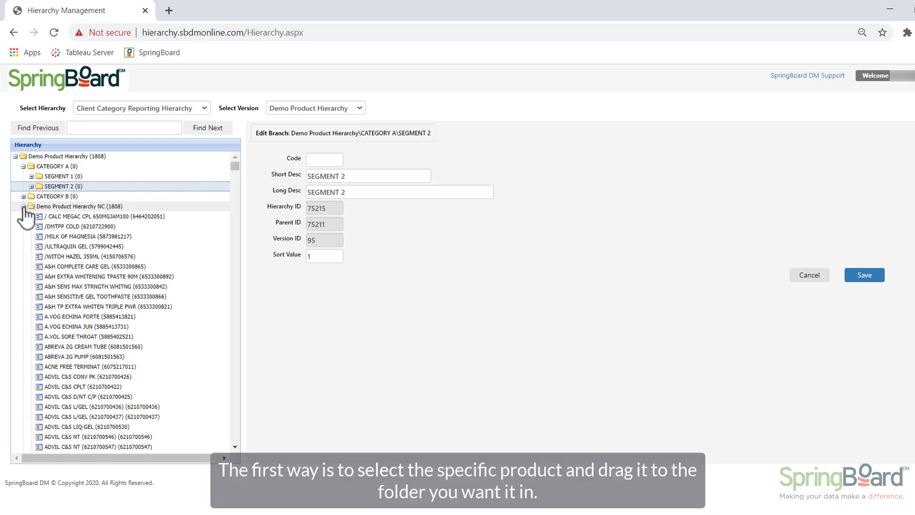
pyautogui.moveTo(71, 296); pyautogui.dragTo(93, 179)
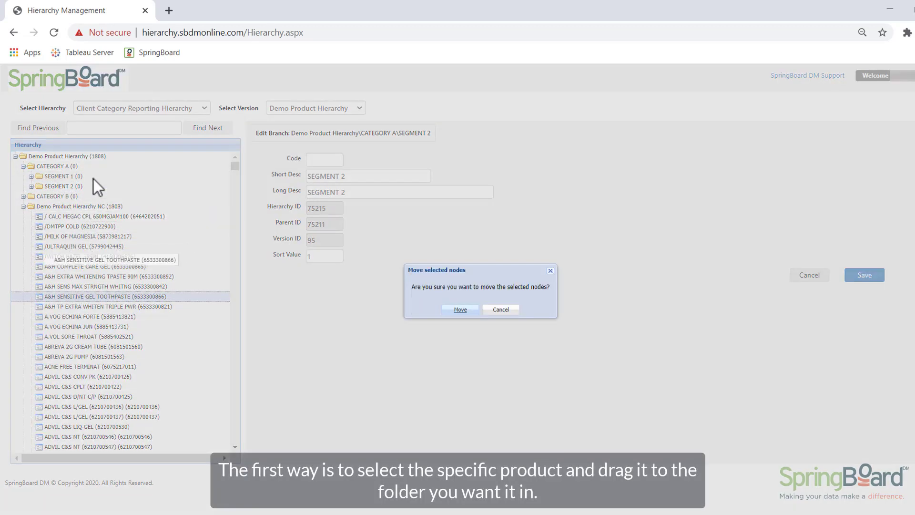
pyautogui.click(459, 311)
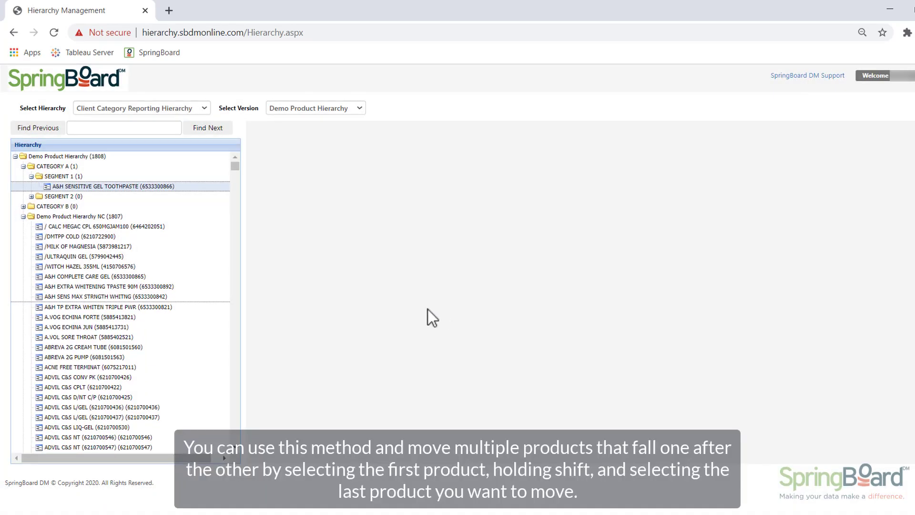
# Move the consecutive products from A&H COMPLETE CARE GEL through ACNE FREE TERMINAT into SEGMENT 1 together
pyautogui.click(99, 276)
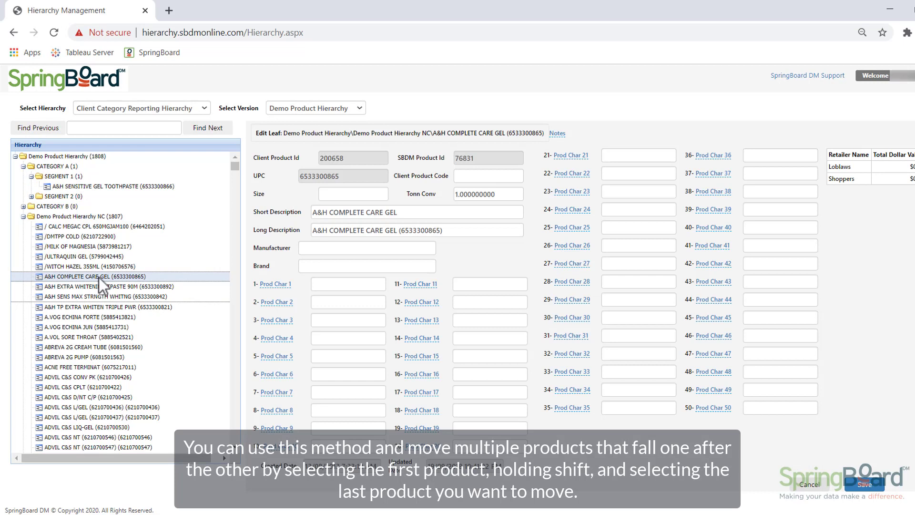
pyautogui.keyDown('shift'); pyautogui.click(113, 368); pyautogui.keyUp('shift')
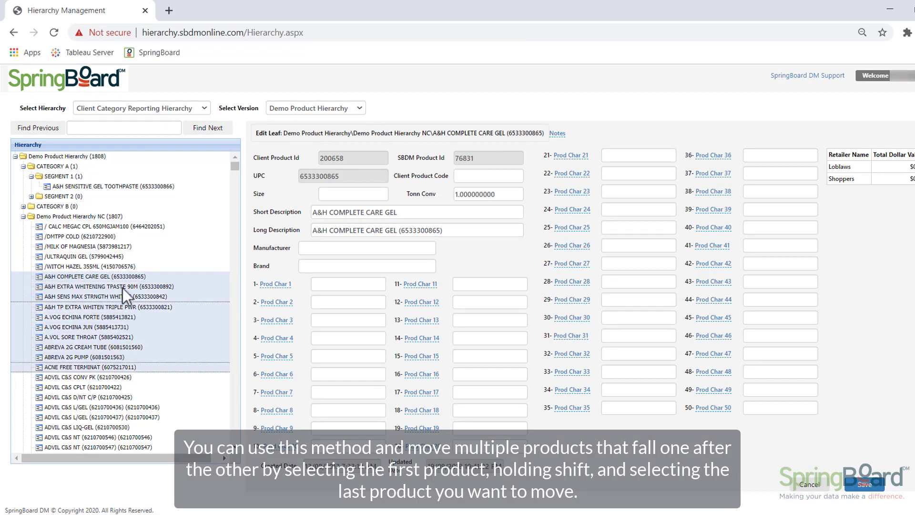
pyautogui.moveTo(123, 285); pyautogui.dragTo(140, 175)
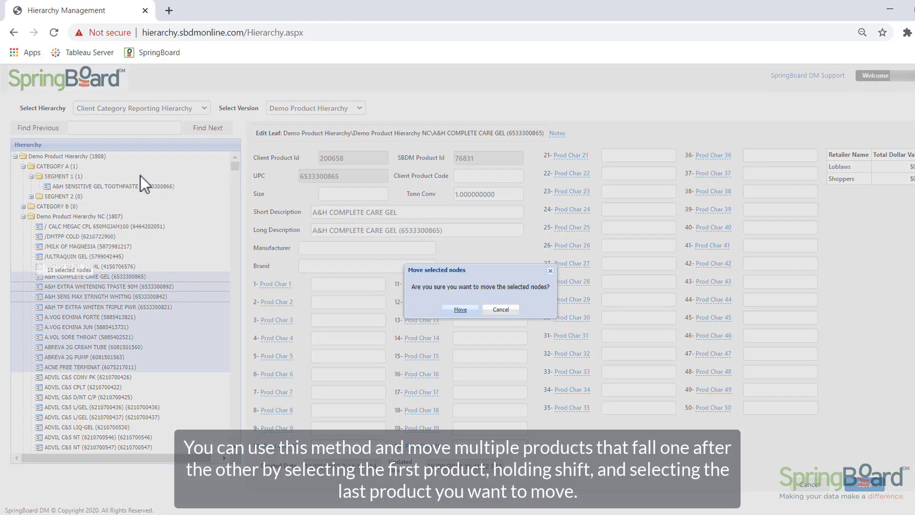
pyautogui.click(452, 311)
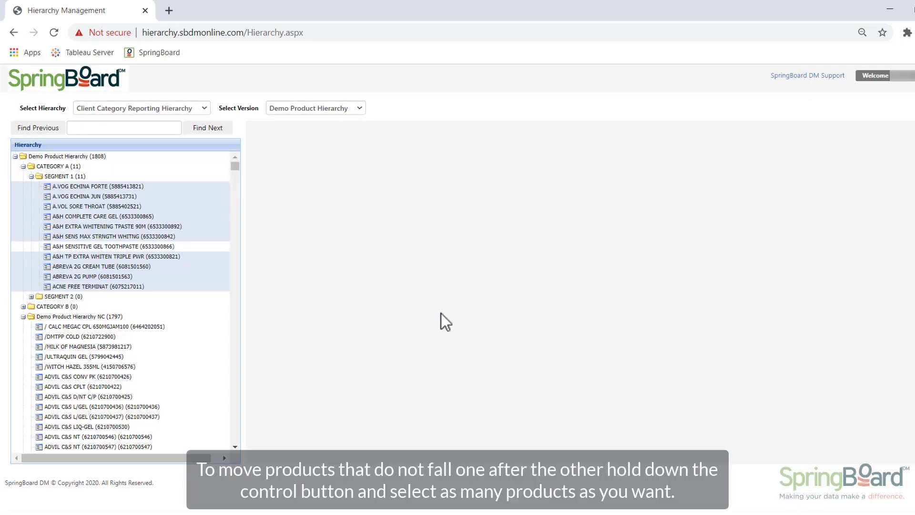
pyautogui.click(97, 329)
pyautogui.keyDown('ctrl'); pyautogui.click(101, 368); pyautogui.keyUp('ctrl')
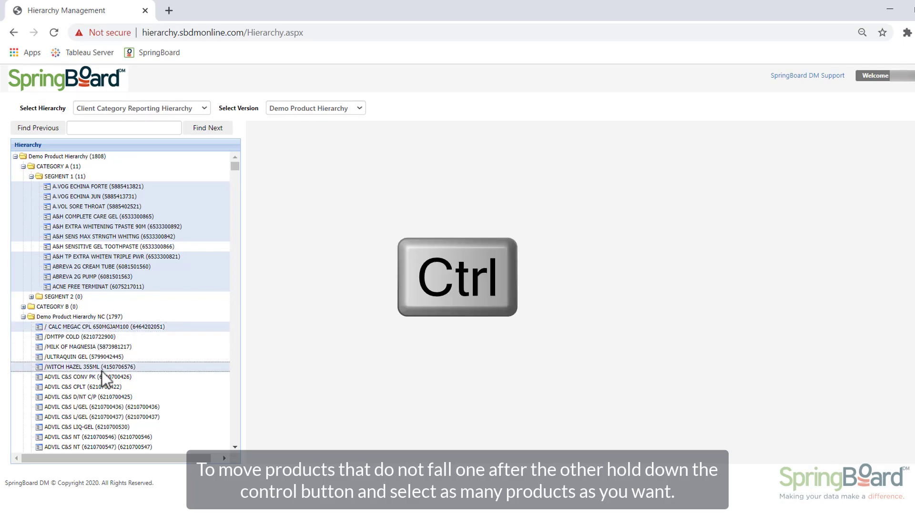
pyautogui.keyDown('ctrl'); pyautogui.click(101, 403); pyautogui.keyUp('ctrl')
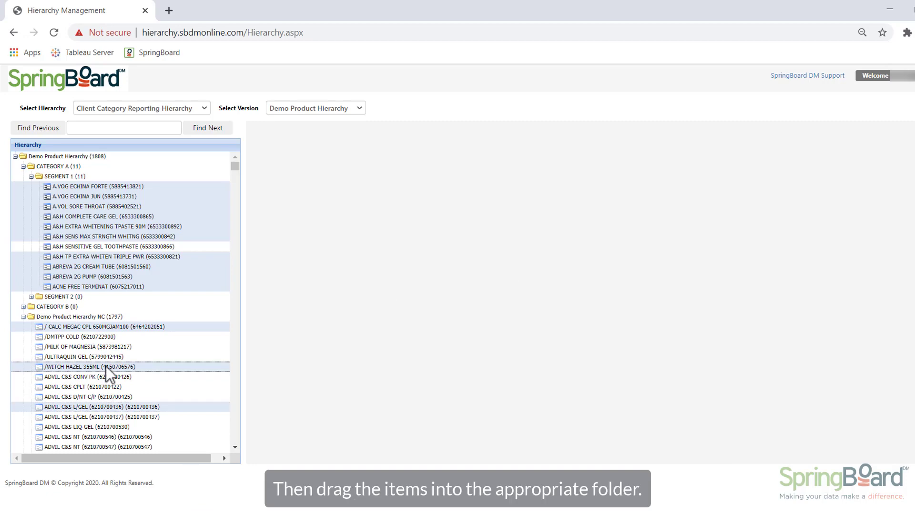
pyautogui.moveTo(106, 366); pyautogui.dragTo(107, 174)
pyautogui.click(450, 310)
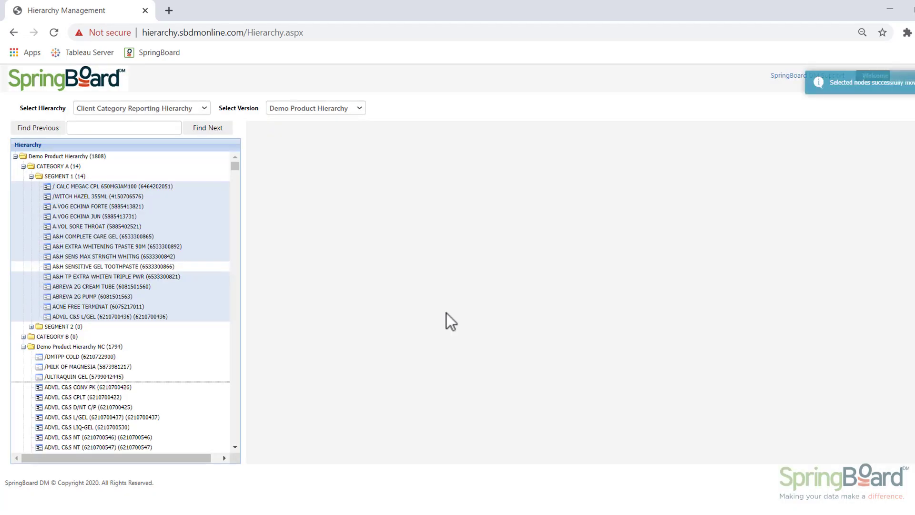
pyautogui.click(67, 84)
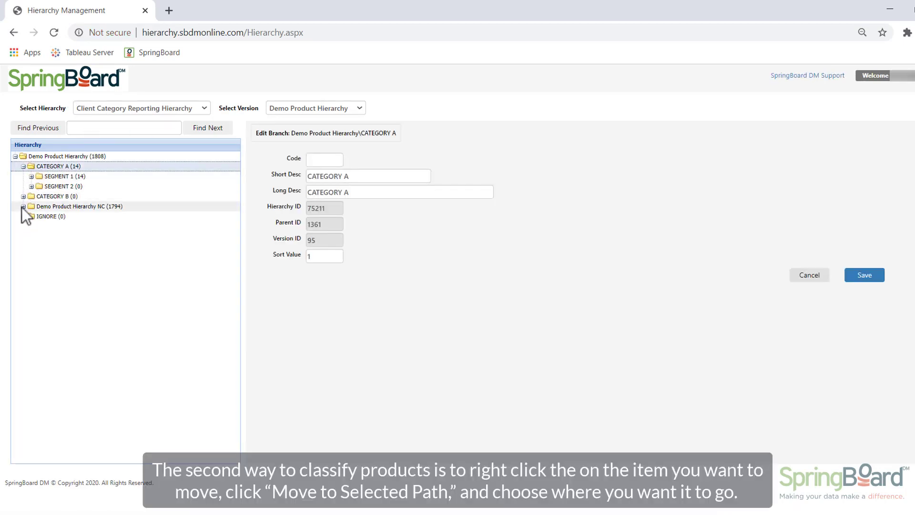
pyautogui.click(22, 207)
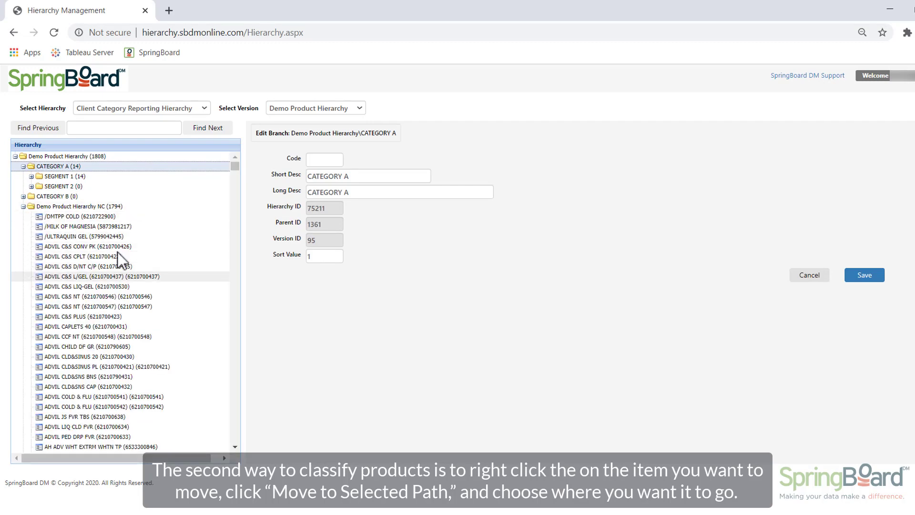
pyautogui.click(170, 277)
pyautogui.rightClick(170, 277)
pyautogui.moveTo(222, 309)
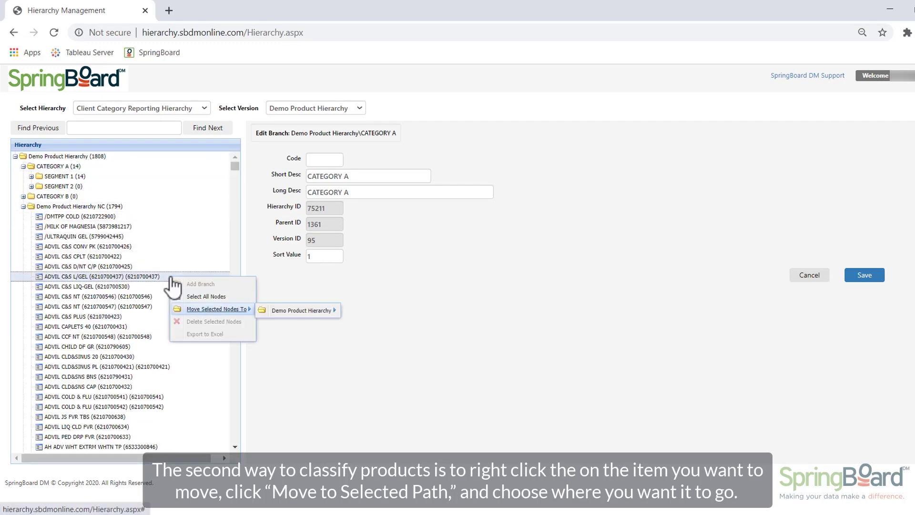
pyautogui.moveTo(275, 315)
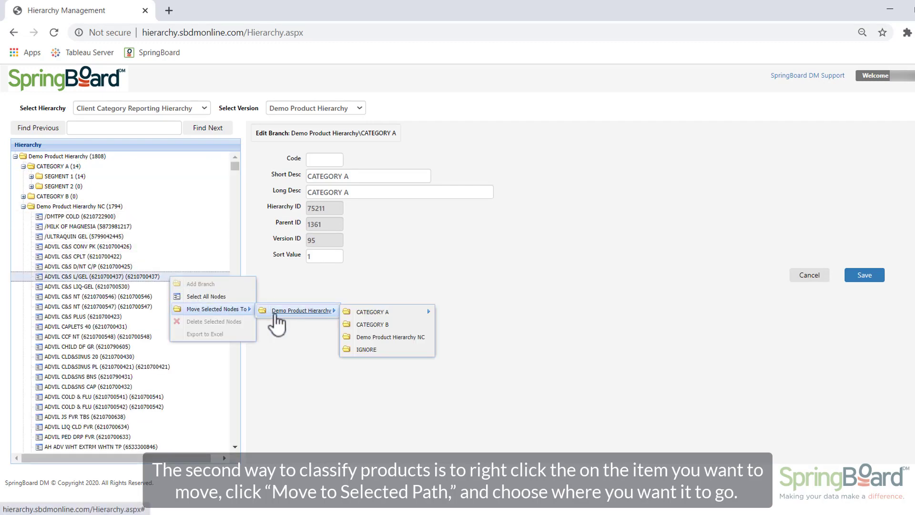
pyautogui.click(367, 325)
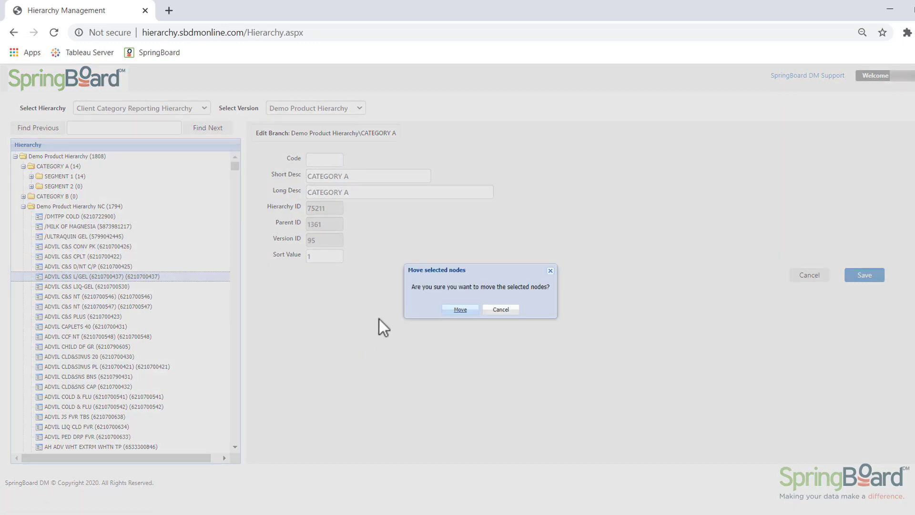
pyautogui.click(458, 312)
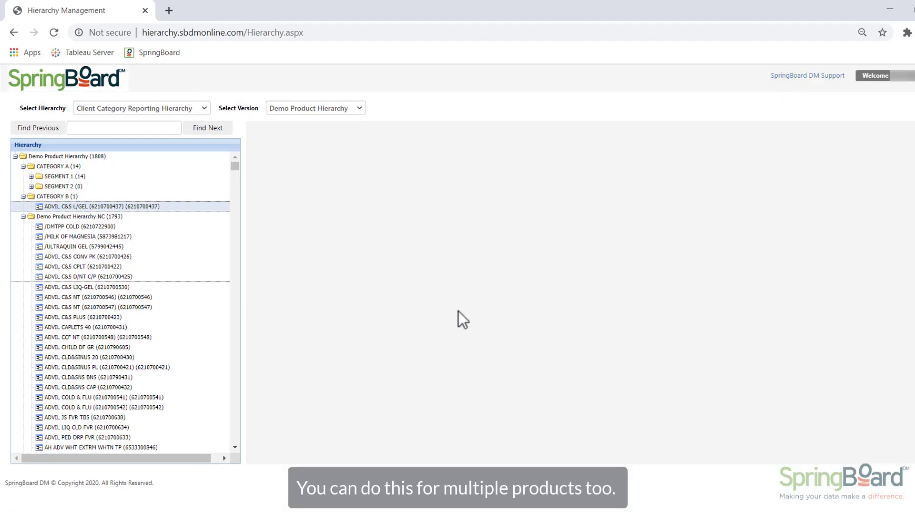
pyautogui.click(107, 258)
pyautogui.keyDown('shift'); pyautogui.click(138, 357); pyautogui.keyUp('shift')
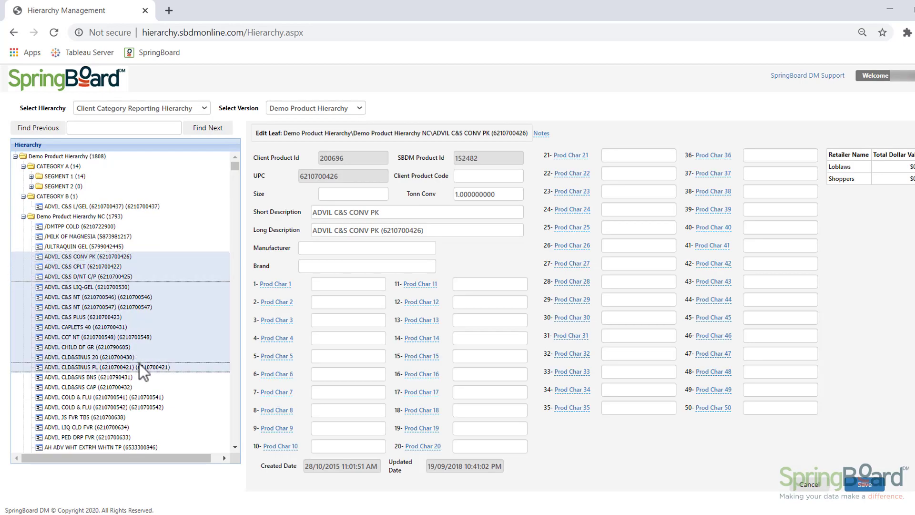
pyautogui.rightClick(165, 258)
pyautogui.moveTo(210, 290)
pyautogui.moveTo(295, 291)
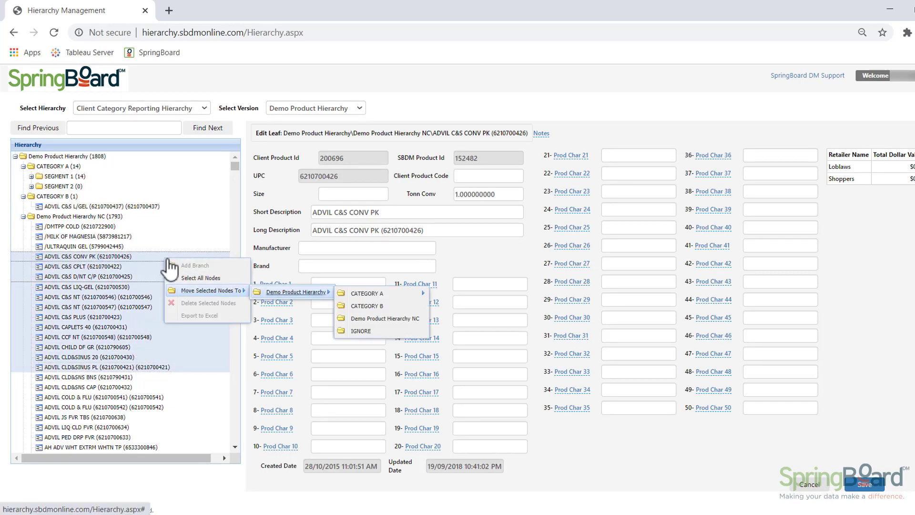
pyautogui.click(365, 308)
pyautogui.click(456, 311)
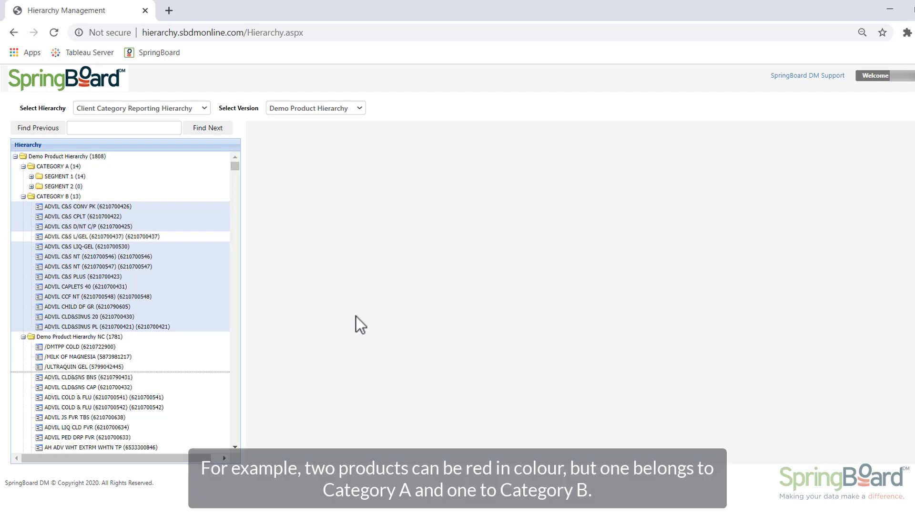
# Collapse the Demo Product Hierarchy NC and CATEGORY B folders and open the A&H COMPLETE CARE GEL product in SEGMENT 1
pyautogui.click(23, 337)
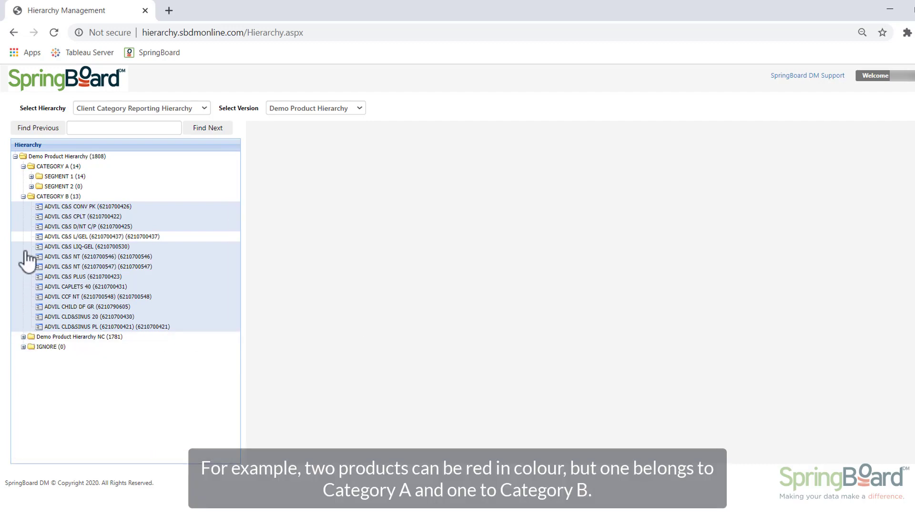
pyautogui.click(23, 197)
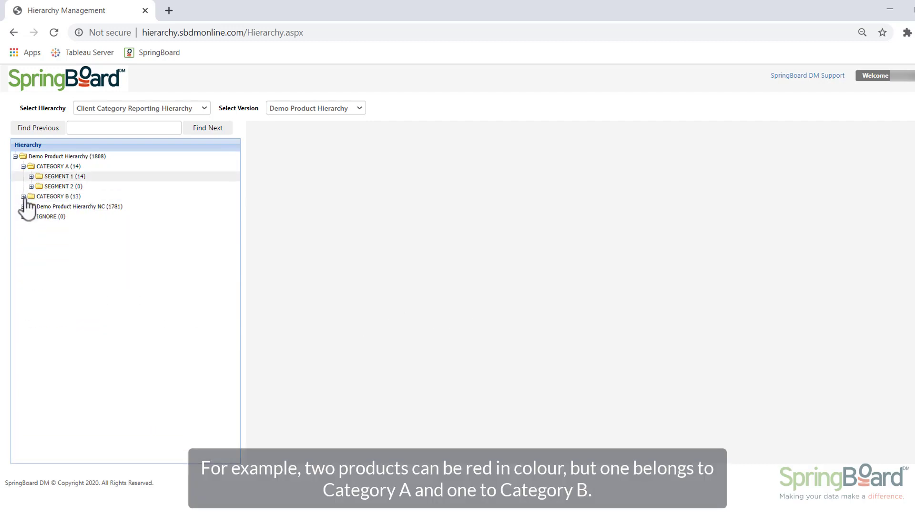
pyautogui.click(31, 176)
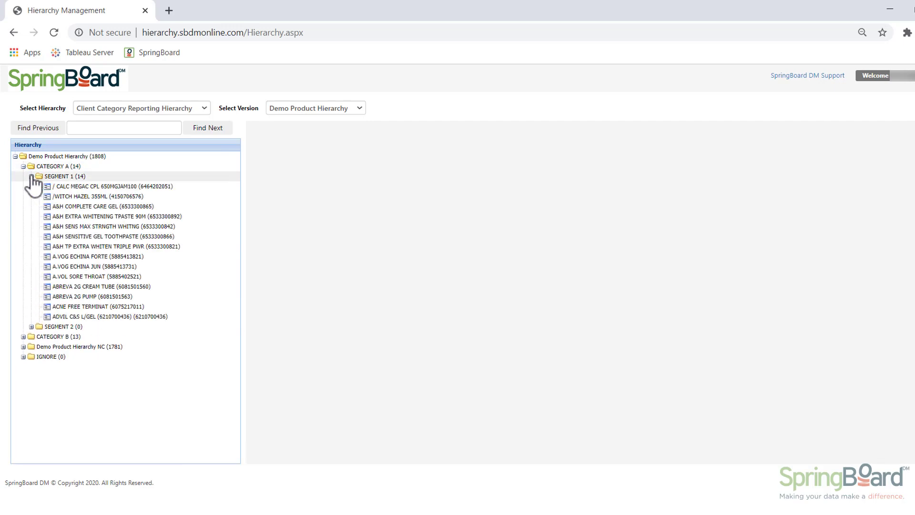
pyautogui.click(90, 205)
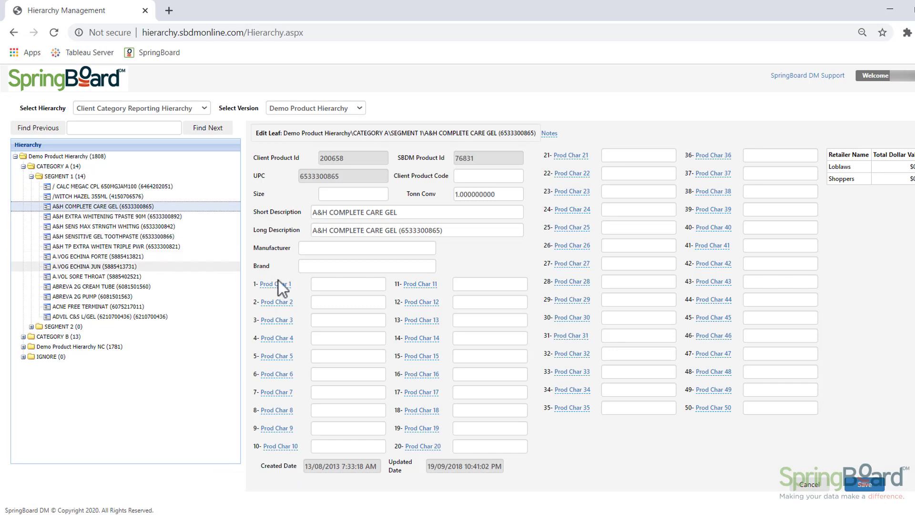
# Rename the first product characteristic, Prod Char 1, as Colour
pyautogui.click(286, 285)
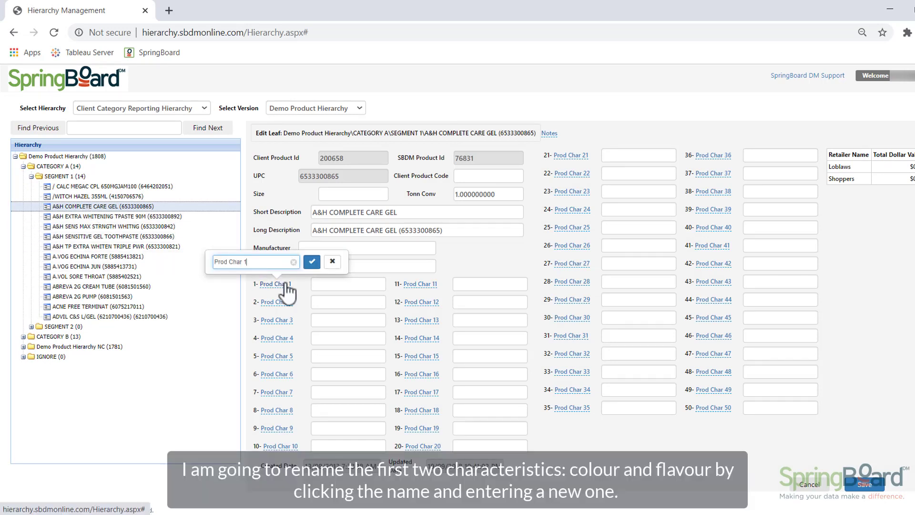
pyautogui.press('BackSpace')
pyautogui.write('Colour')
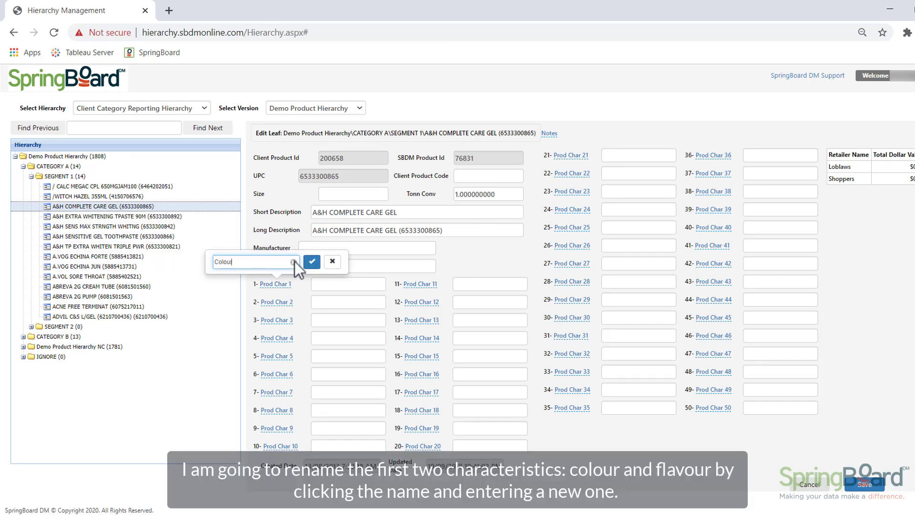
pyautogui.click(312, 262)
# Rename the second product characteristic, Prod Char 2, as Flavour and save the changes to the hierarchy
pyautogui.click(285, 303)
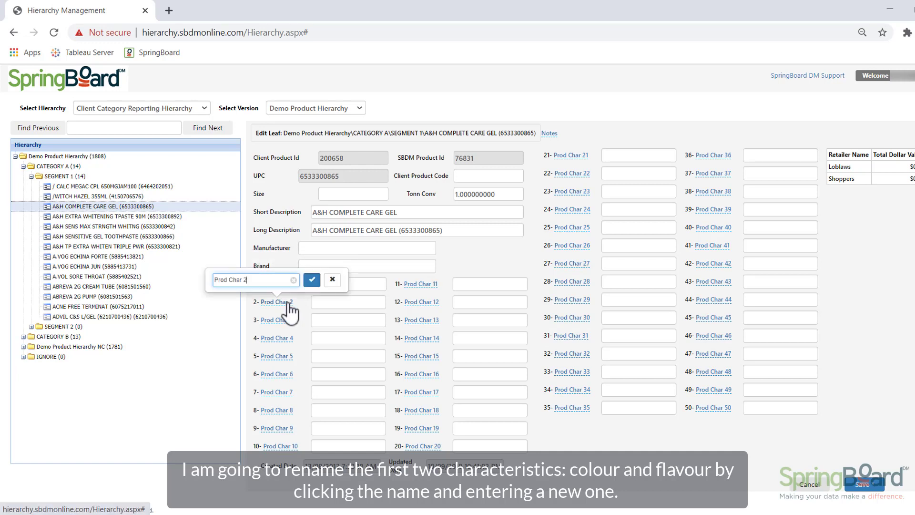
pyautogui.press('BackSpace')
pyautogui.write('Flavo')
pyautogui.write('ur')
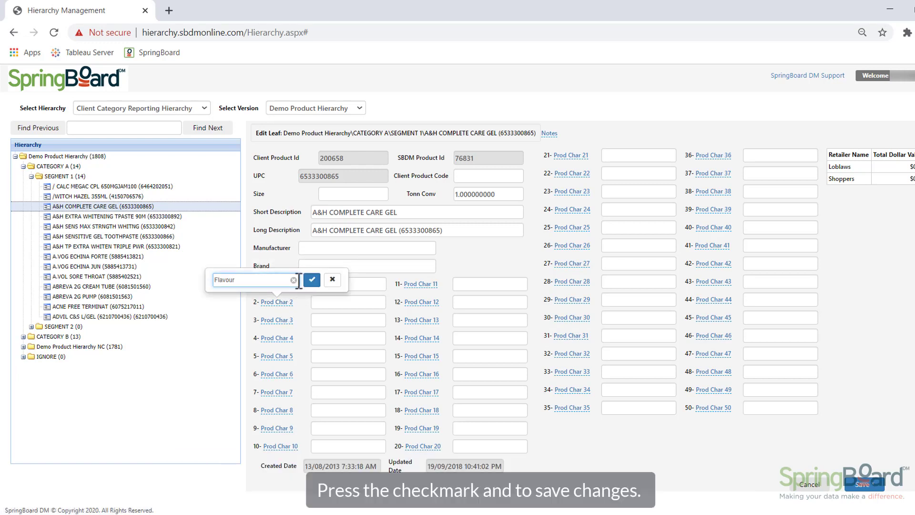
pyautogui.click(311, 279)
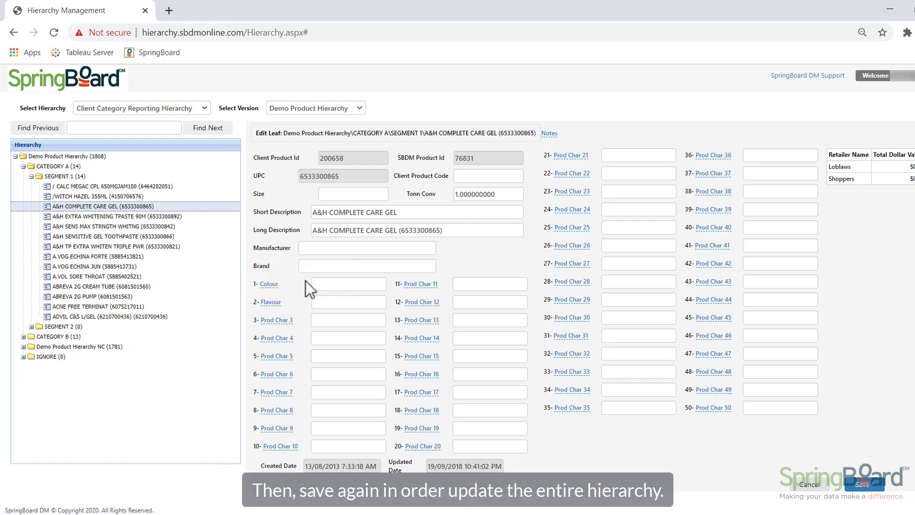
pyautogui.click(875, 483)
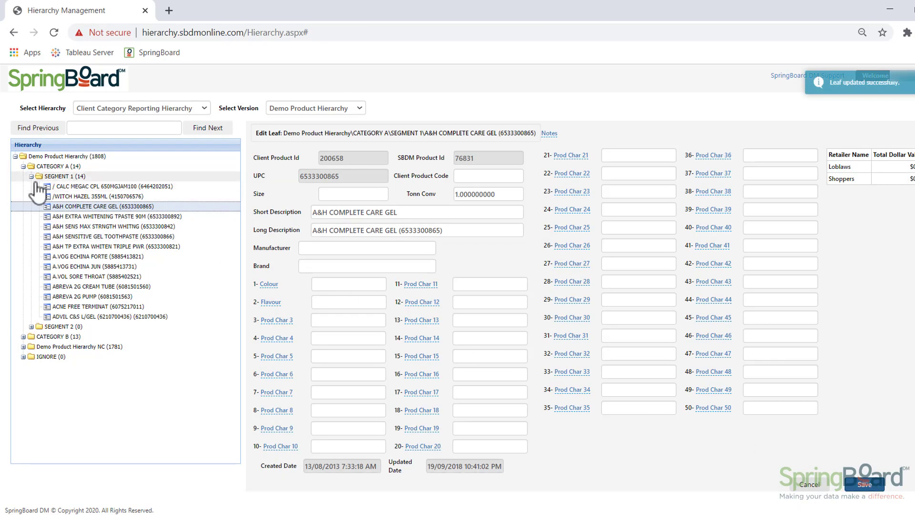
pyautogui.click(23, 336)
pyautogui.click(70, 376)
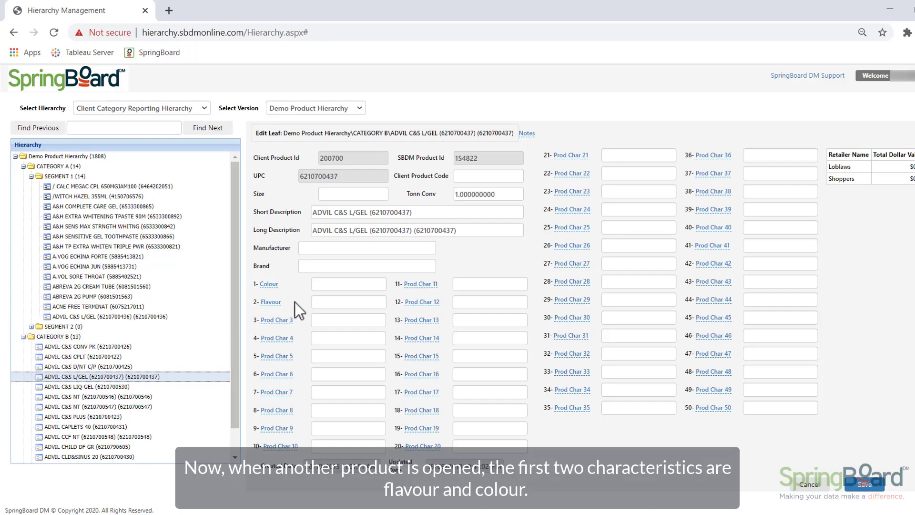
pyautogui.click(331, 283)
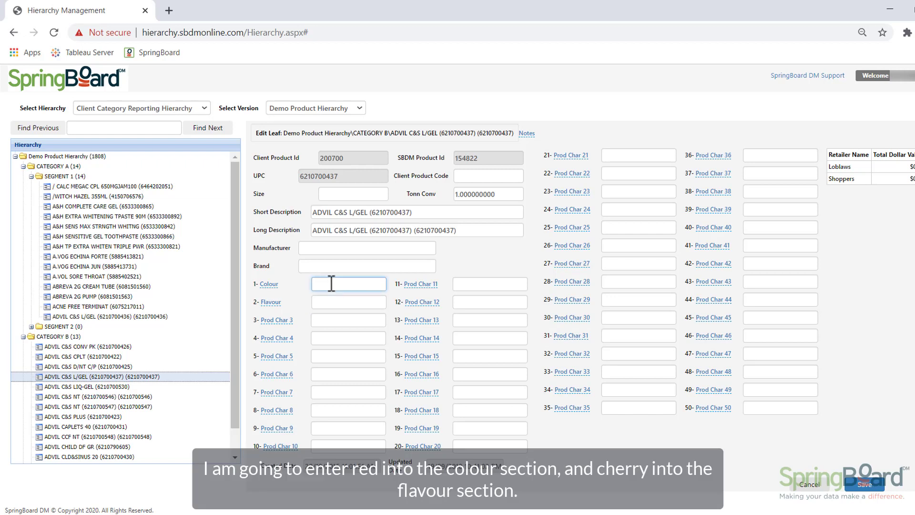
pyautogui.write('Red')
pyautogui.click(333, 302)
pyautogui.write('Che')
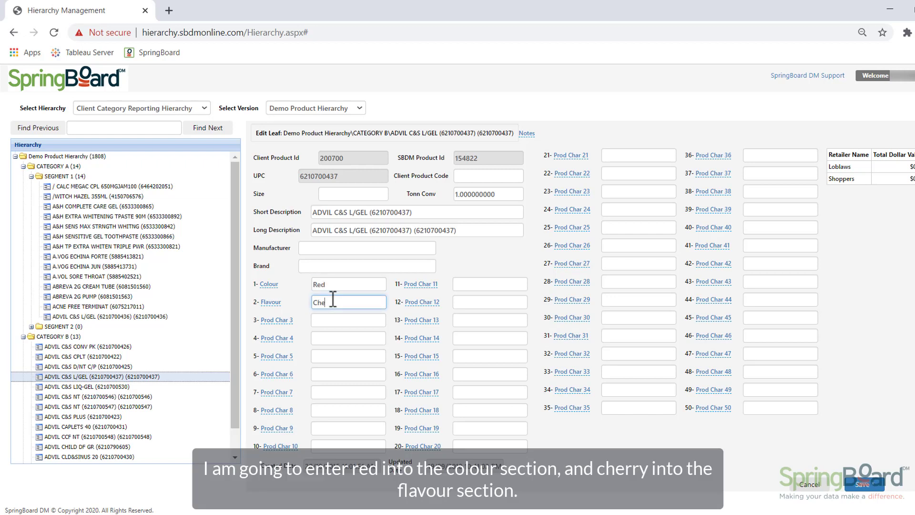
pyautogui.write('rry')
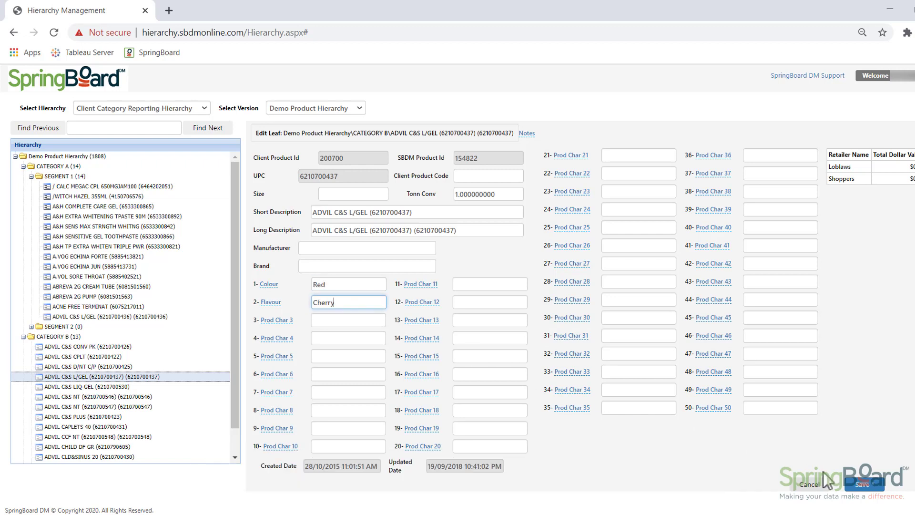
pyautogui.click(860, 485)
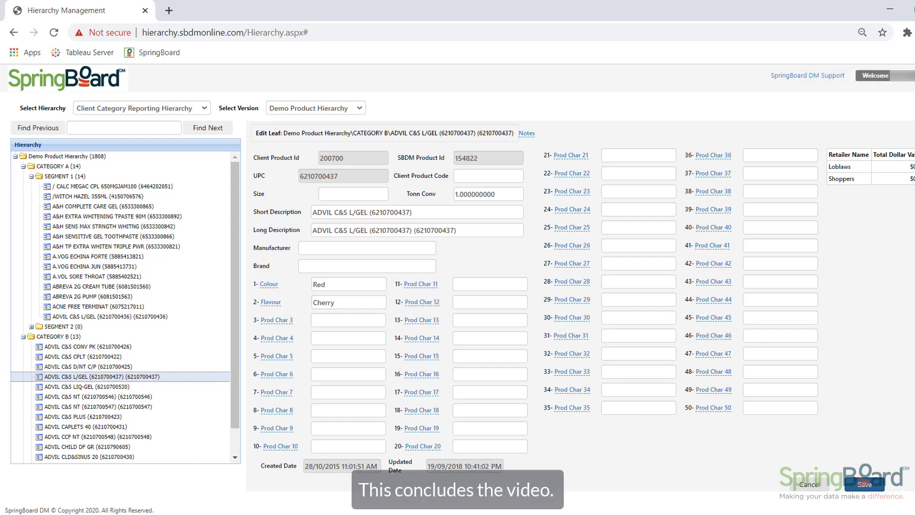
# Log out of the hierarchy management site
pyautogui.click(913, 75)
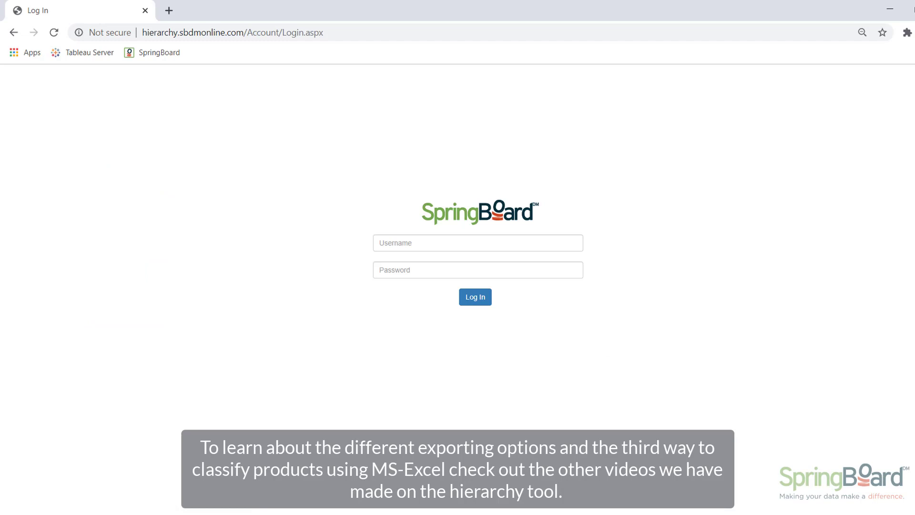